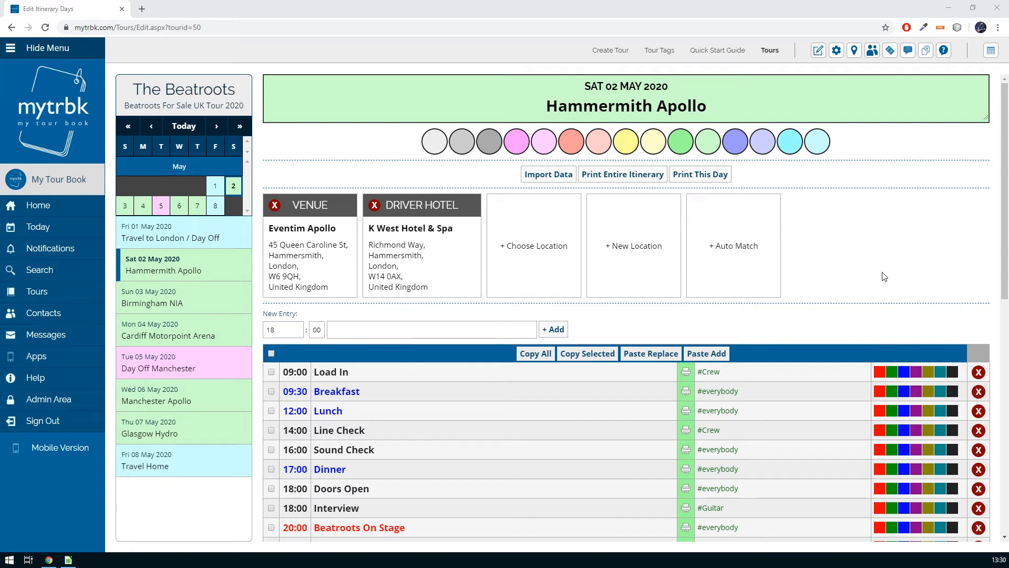
- Examine the Travel section of the Sat 02 May 2020 itinerary day, including its automatic distance and custom formatting options
scroll(885, 276, "down", 10)
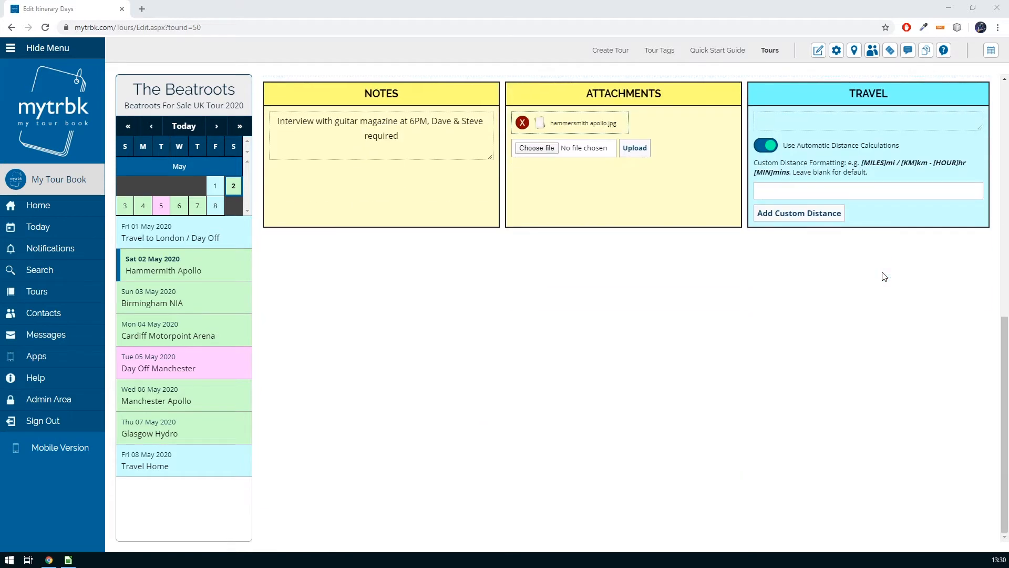
scroll(884, 276, "up", 2)
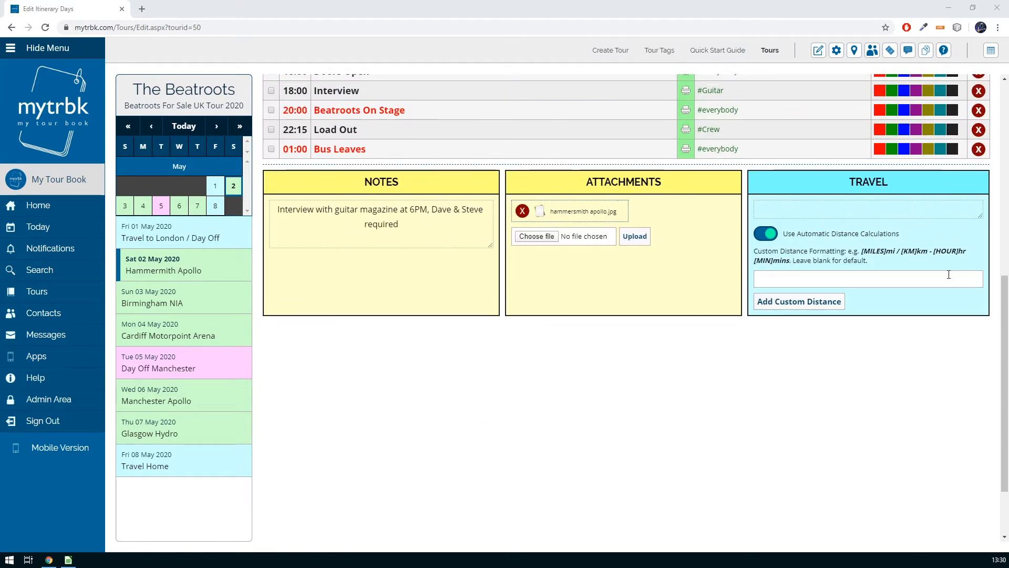
left_click(837, 209)
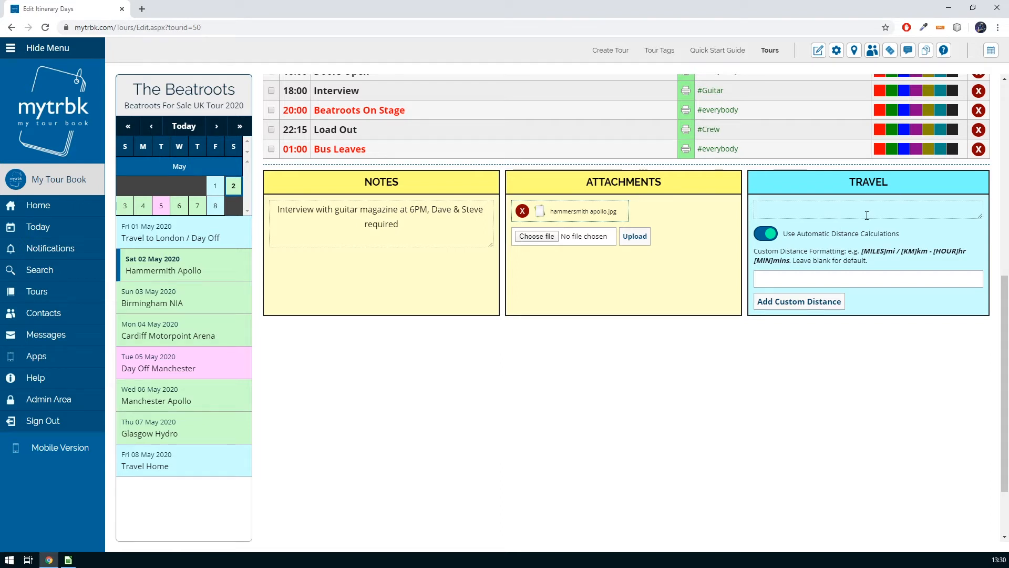
scroll(896, 209, "up", 3)
scroll(902, 219, "down", 1)
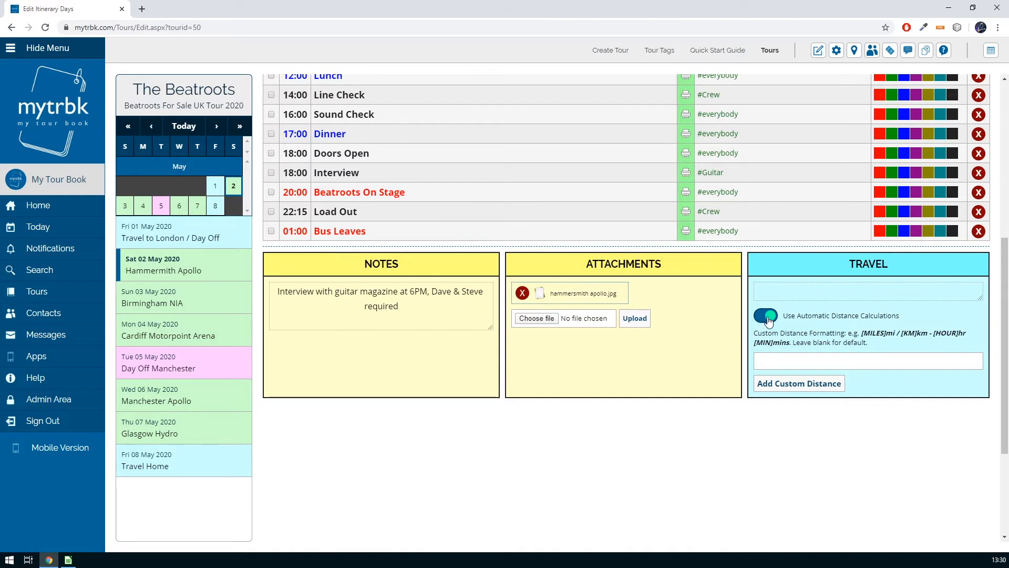
left_click(791, 359)
scroll(847, 400, "up", 1)
scroll(847, 400, "up", 5)
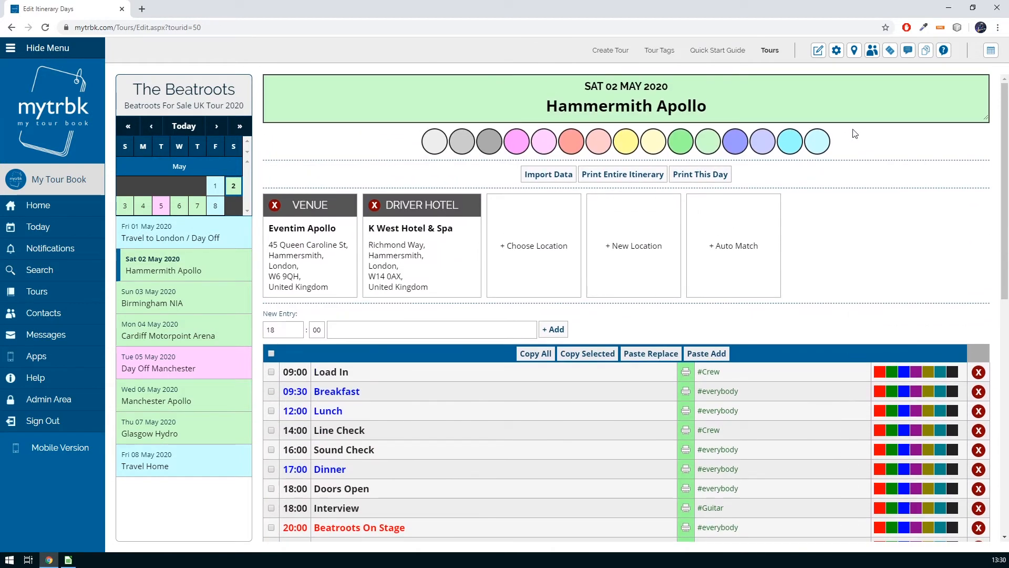
- In the tour settings, set the time added to travel estimates to 20% and save the distance settings
left_click(837, 51)
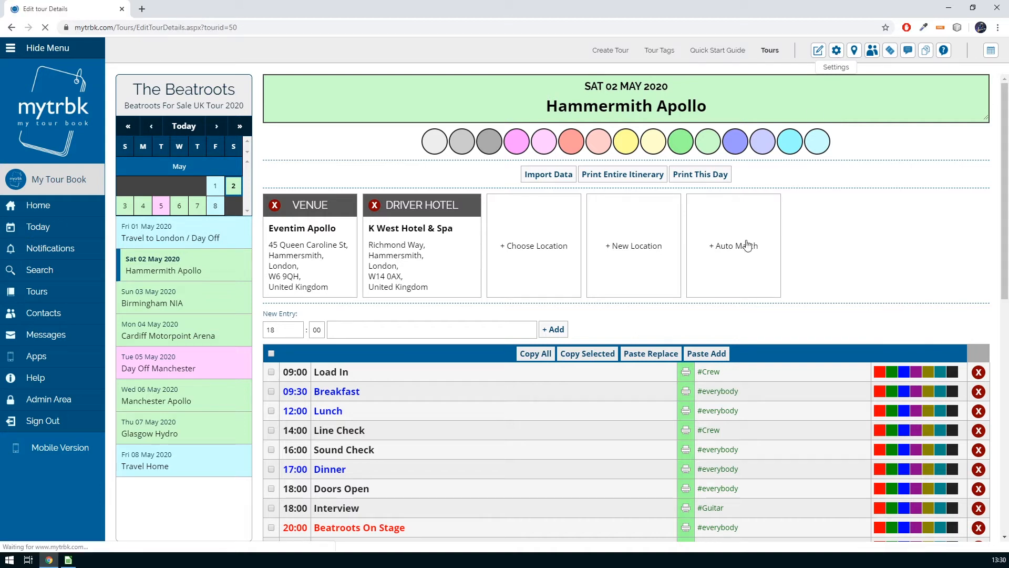
scroll(605, 349, "down", 2)
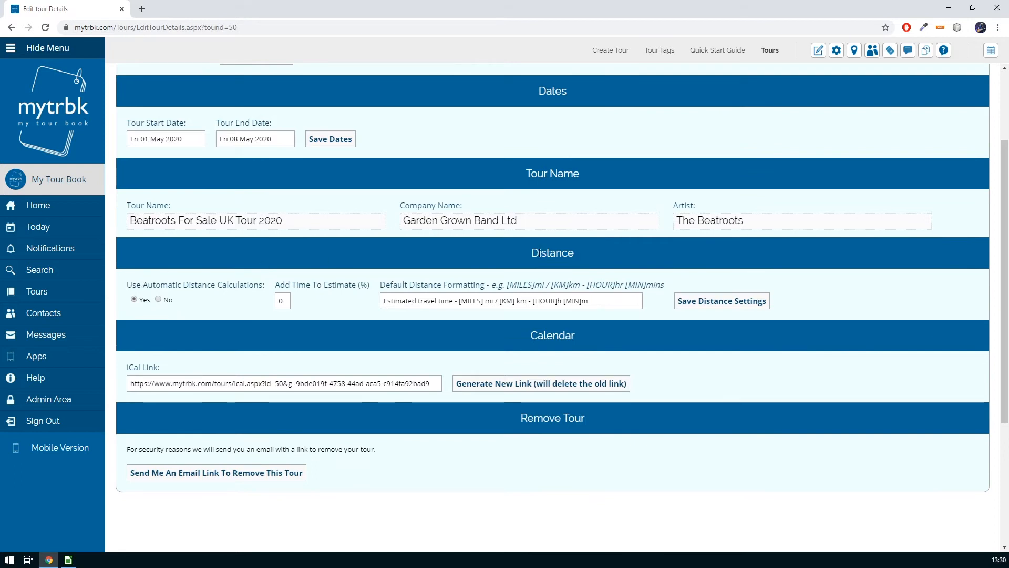
left_click(281, 302)
left_click(282, 335)
left_click_drag(597, 301, 381, 294)
left_click(409, 304)
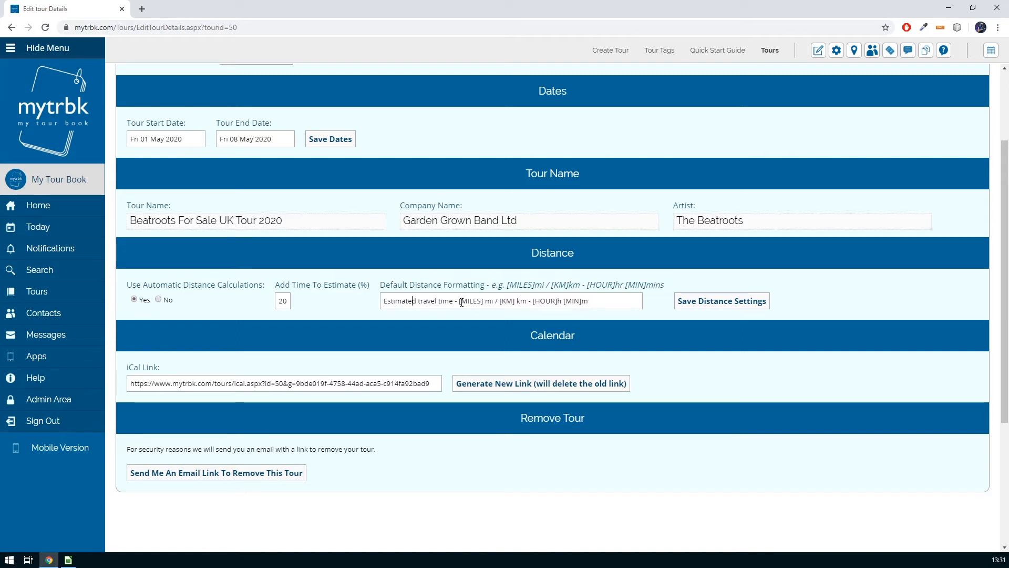
left_click_drag(458, 301, 515, 301)
left_click(545, 301)
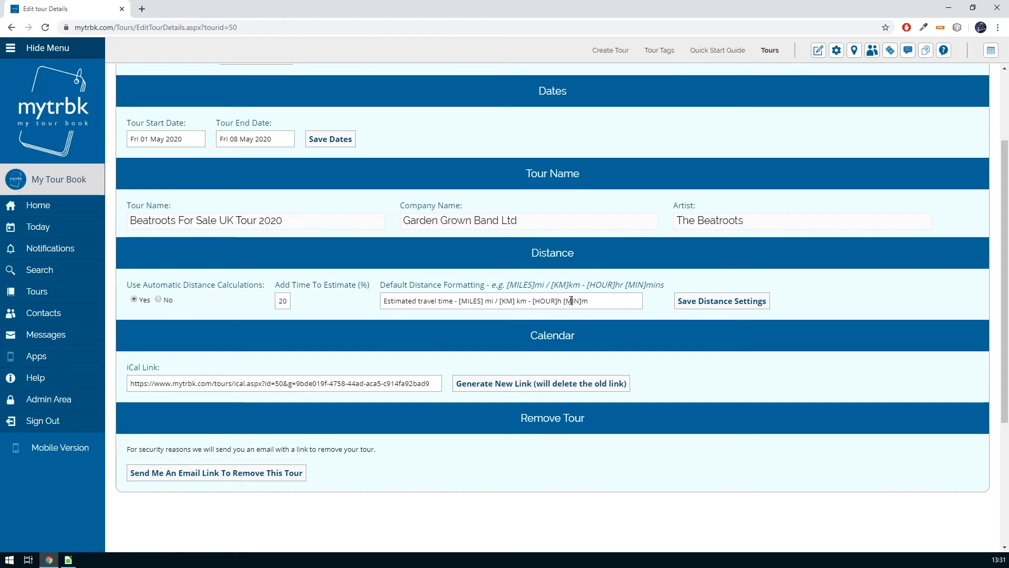
left_click(683, 302)
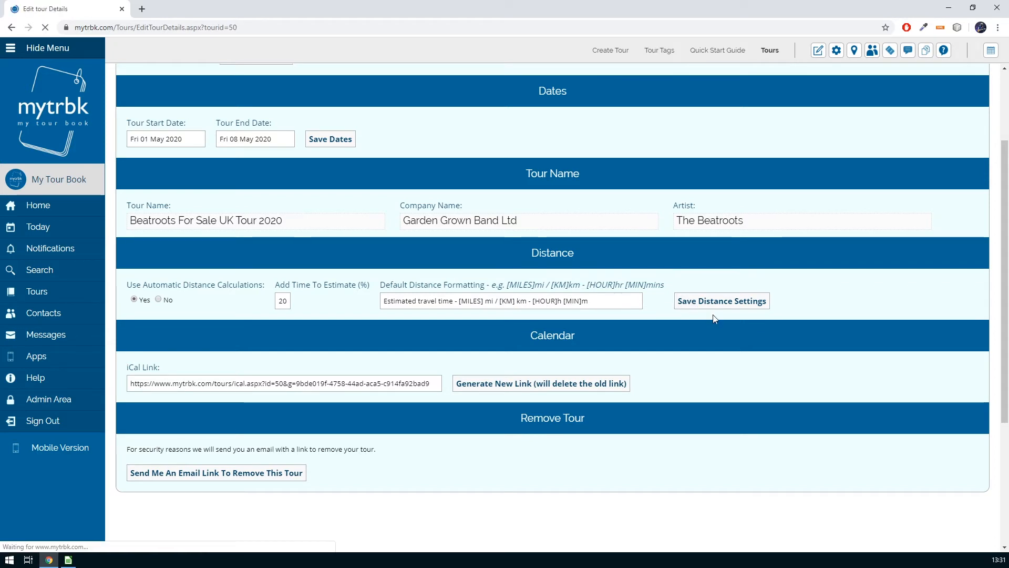
scroll(714, 318, "down", 2)
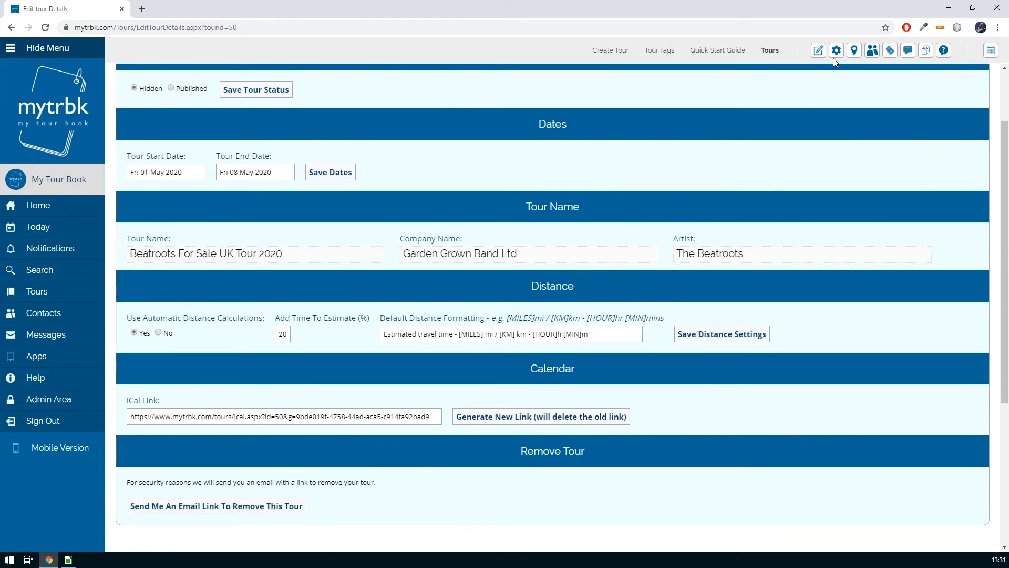
- Return to the itinerary days and turn off automatic distance calculations for the Travel Home day on Fri 08 May 2020
left_click(819, 52)
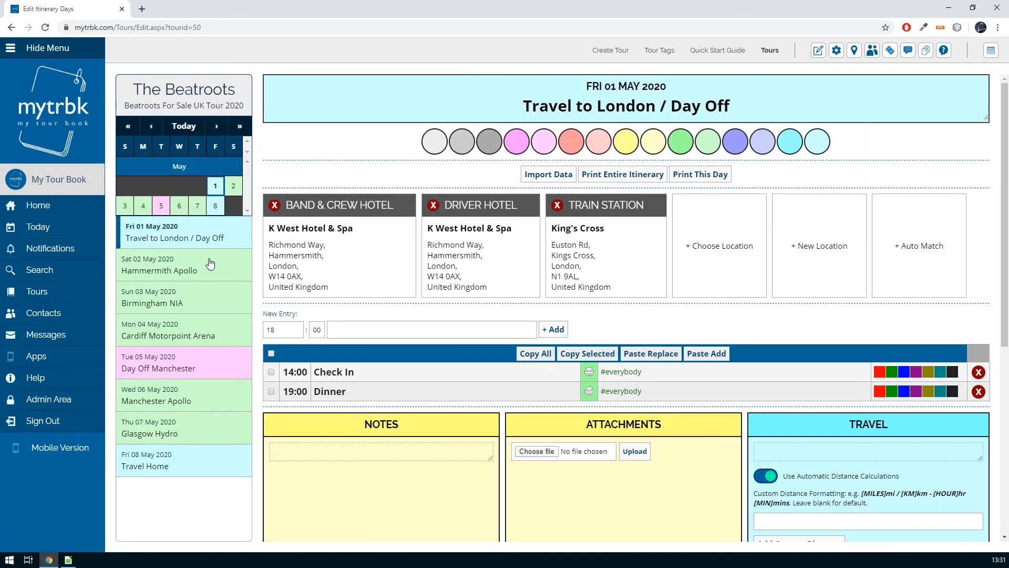
left_click(211, 261)
scroll(814, 431, "down", 5)
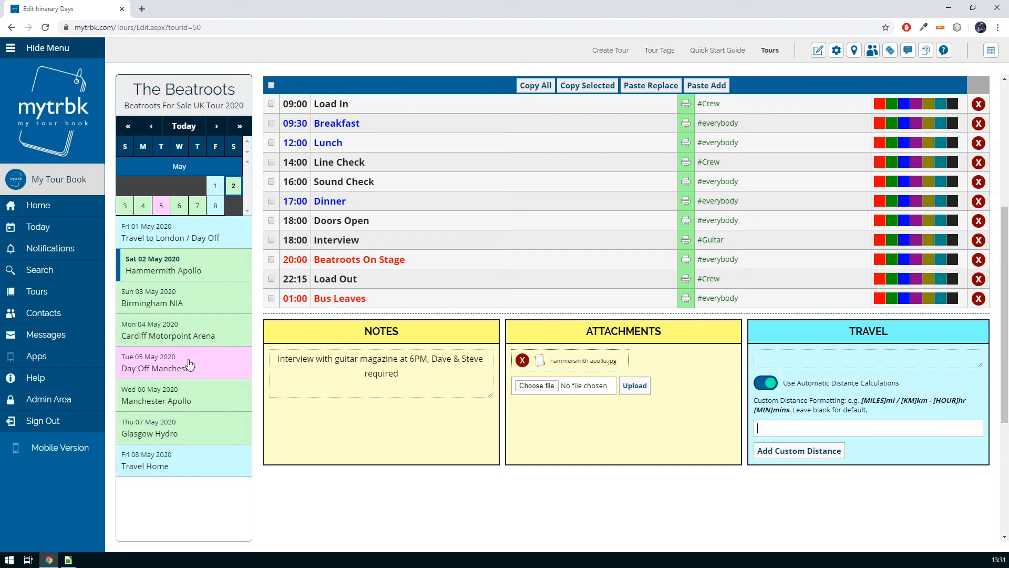
left_click(167, 464)
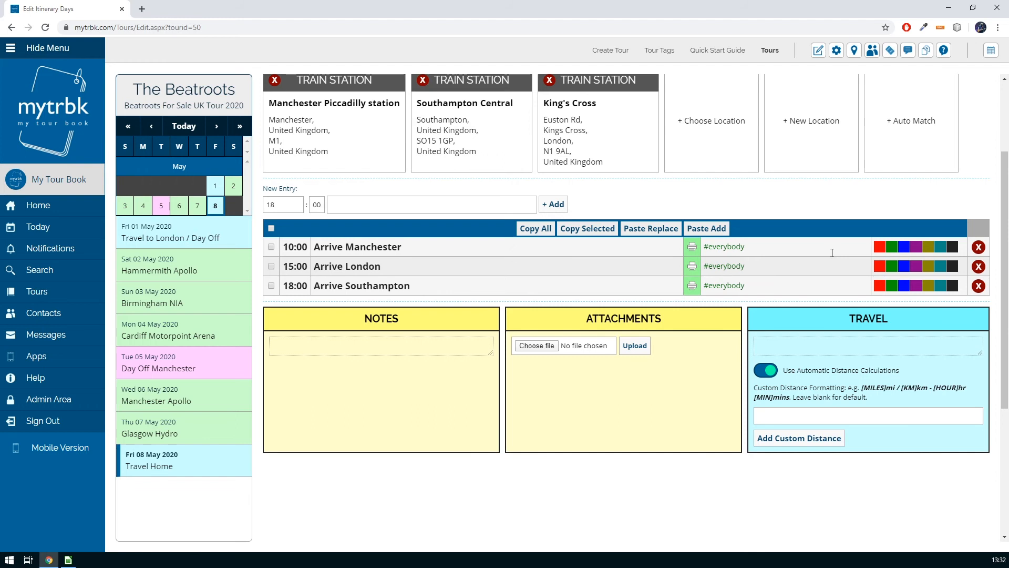
left_click(769, 371)
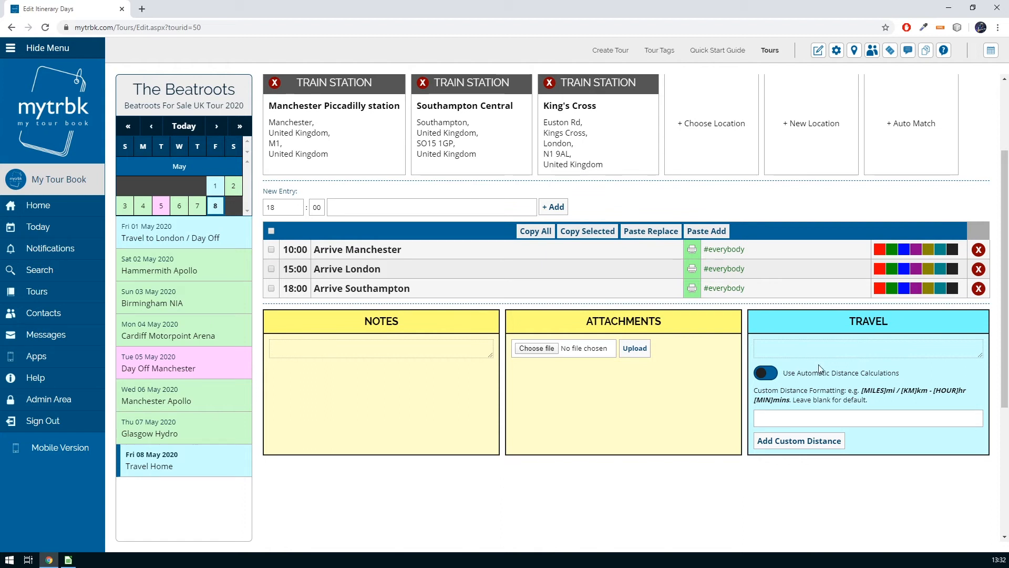
- Add a custom distance between The SSE Hydro and Manchester Piccadilly station, and insert a line break after its text
left_click(807, 444)
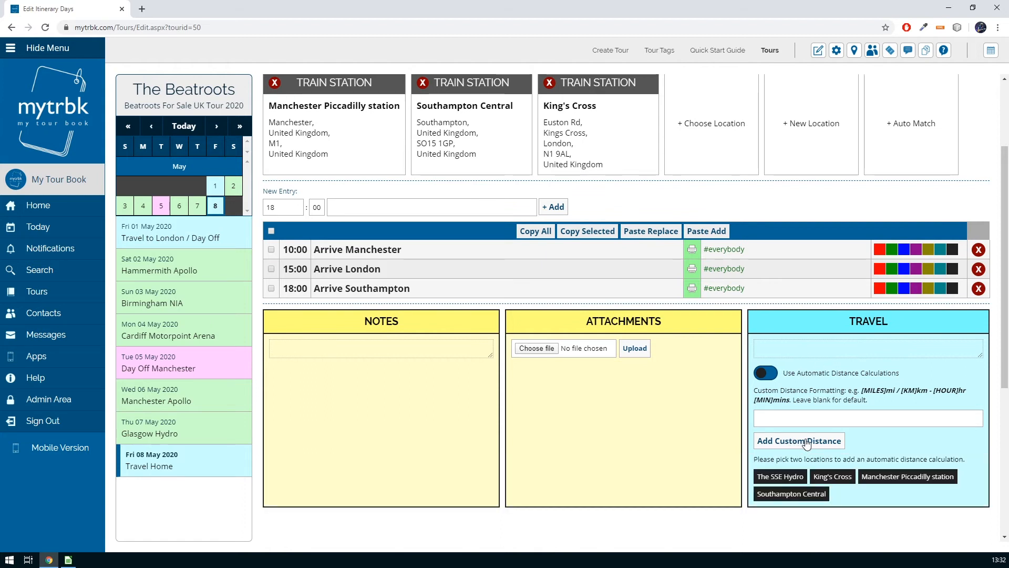
left_click(782, 478)
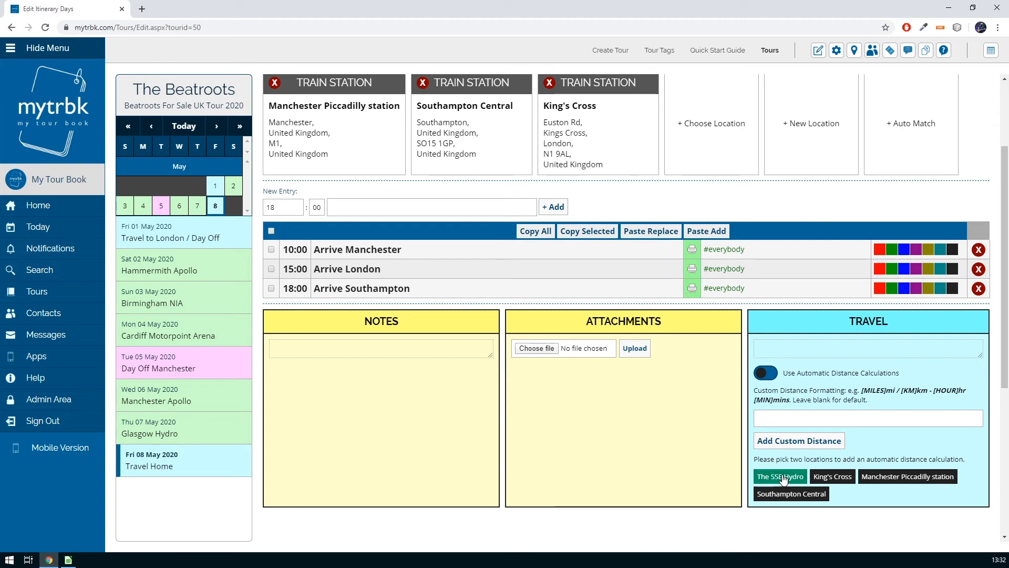
left_click(892, 478)
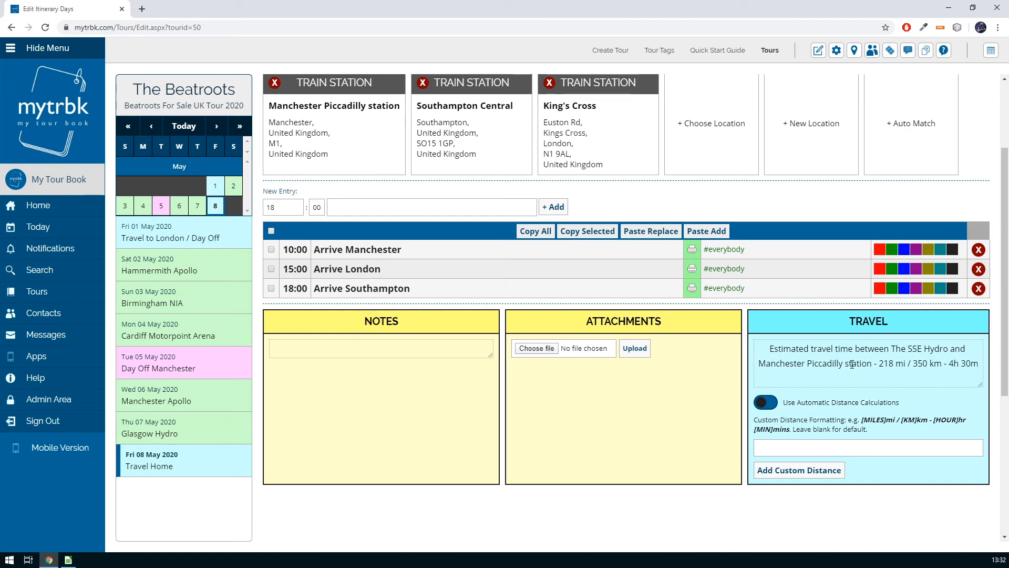
left_click(956, 378)
key("Return")
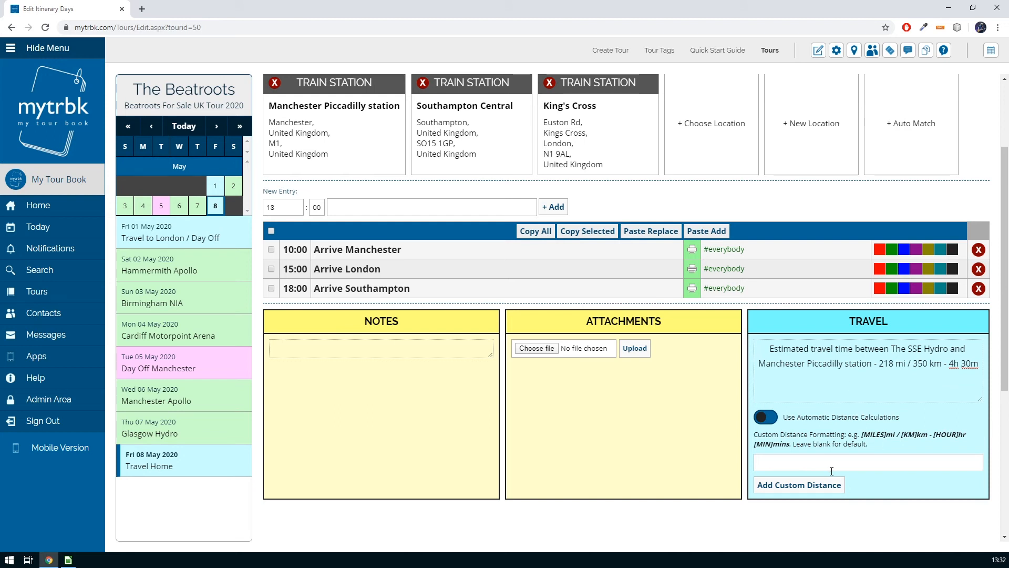
- Add a custom distance between Manchester Piccadilly station and King's Cross to the Travel section
left_click(807, 489)
left_click(881, 522)
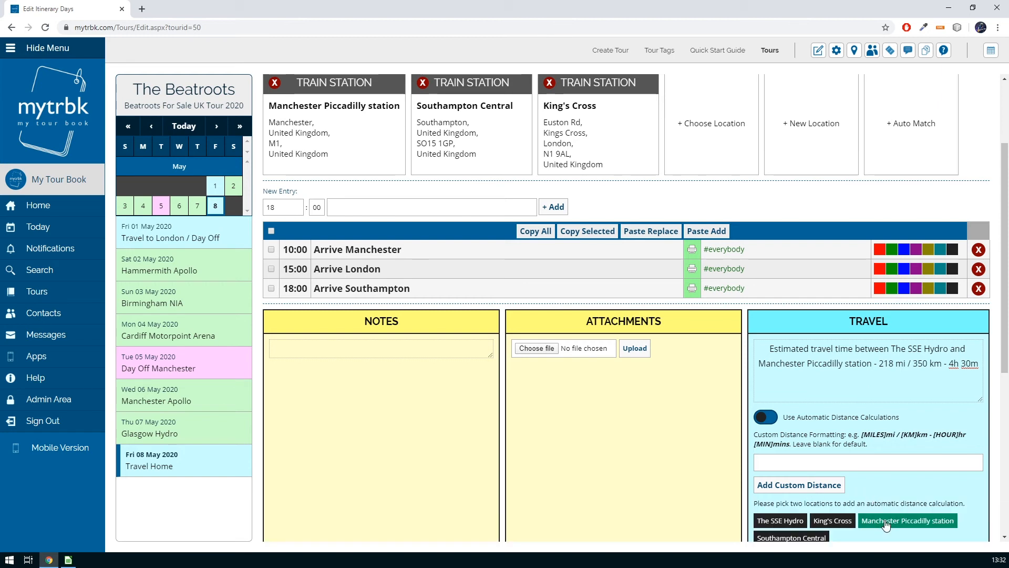
left_click(843, 521)
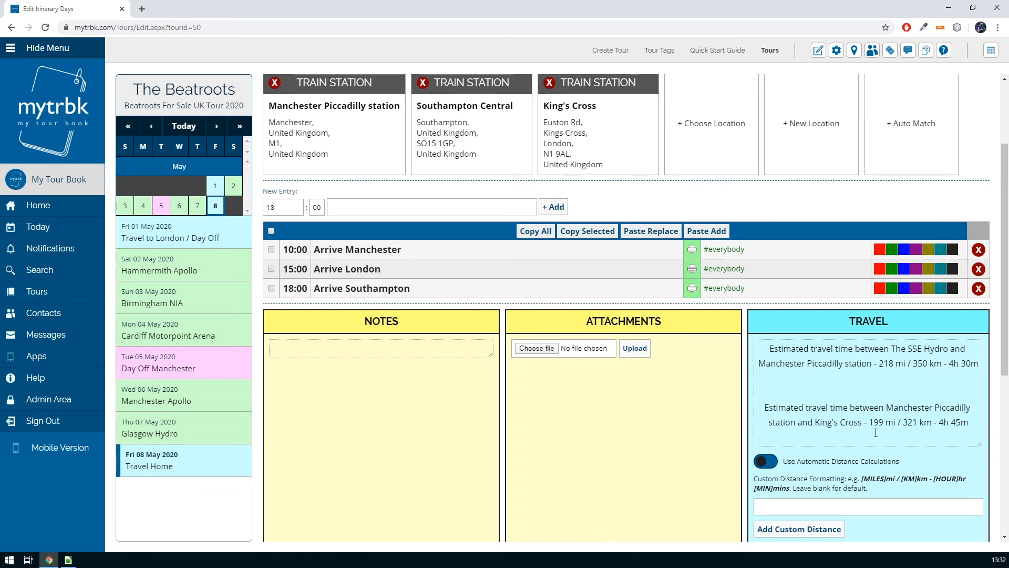
- Add a custom distance between King's Cross and Southampton Central to the Travel section
scroll(860, 443, "down", 1)
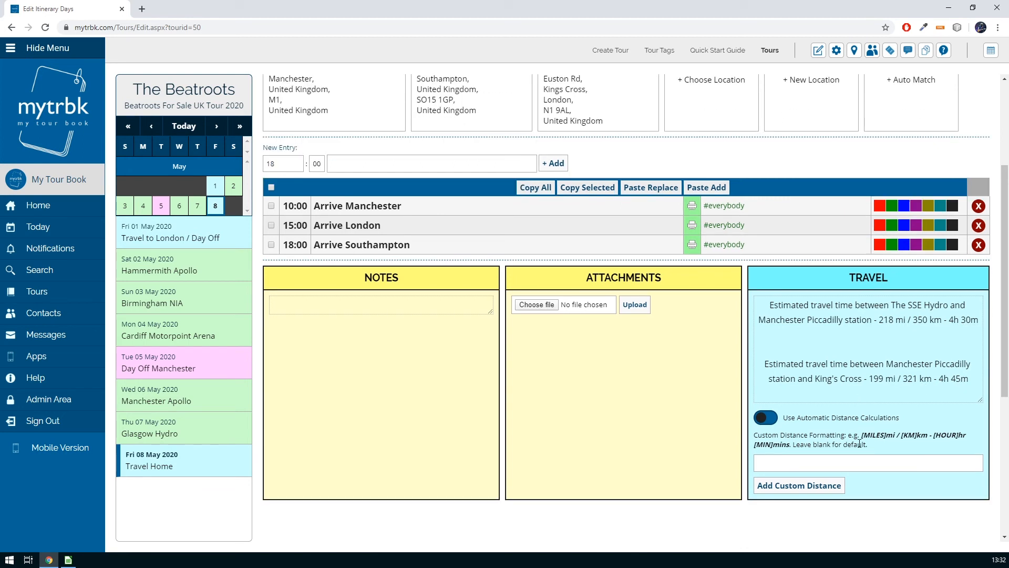
left_click(800, 485)
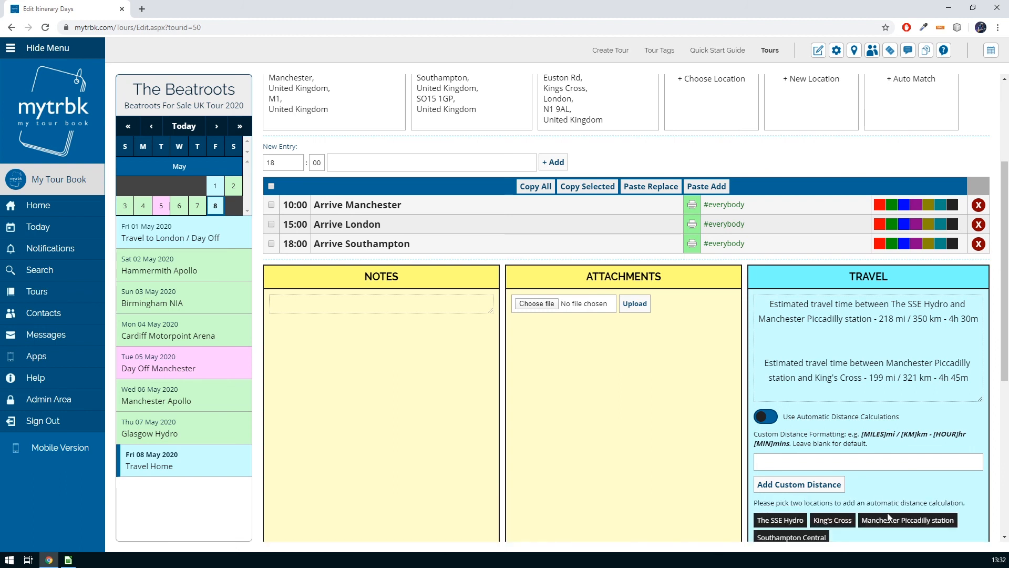
scroll(871, 477, "down", 1)
left_click(835, 460)
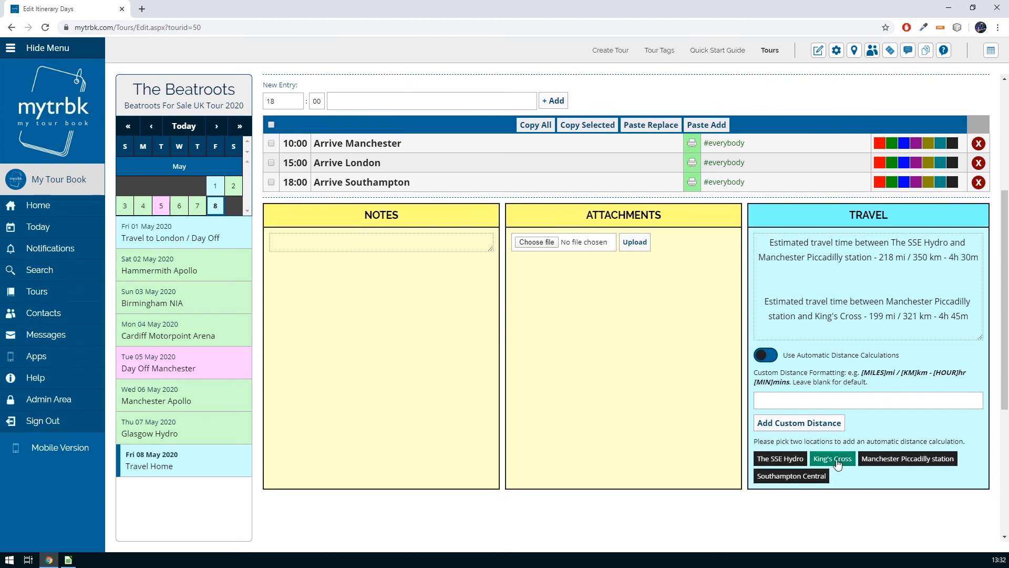
left_click(801, 477)
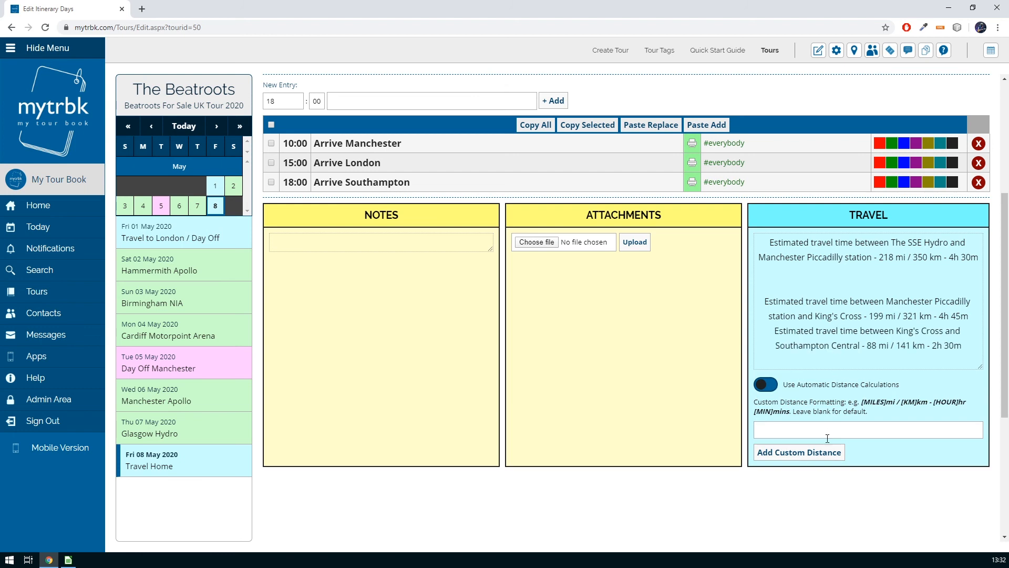
- Even out the travel text by adding a blank line before the third estimate and removing the extra one before the second
left_click(977, 318)
key("Return")
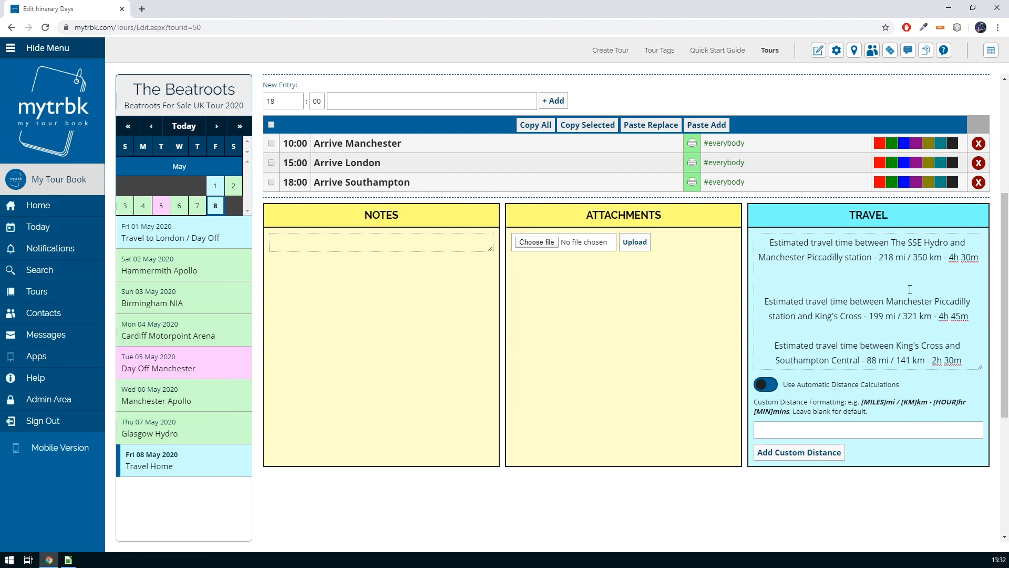
left_click(896, 286)
key("BackSpace")
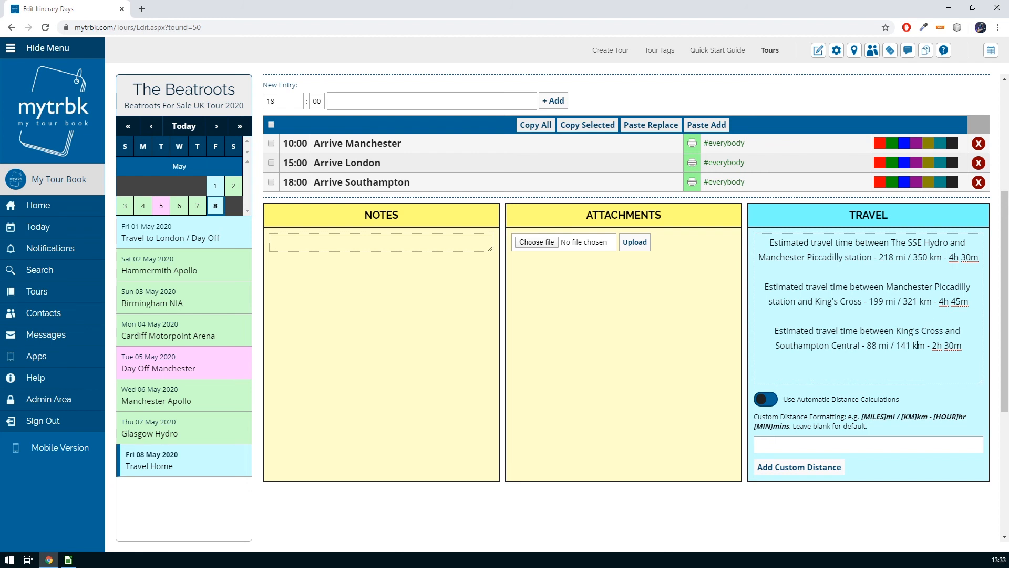
scroll(917, 344, "up", 4)
scroll(906, 421, "down", 2)
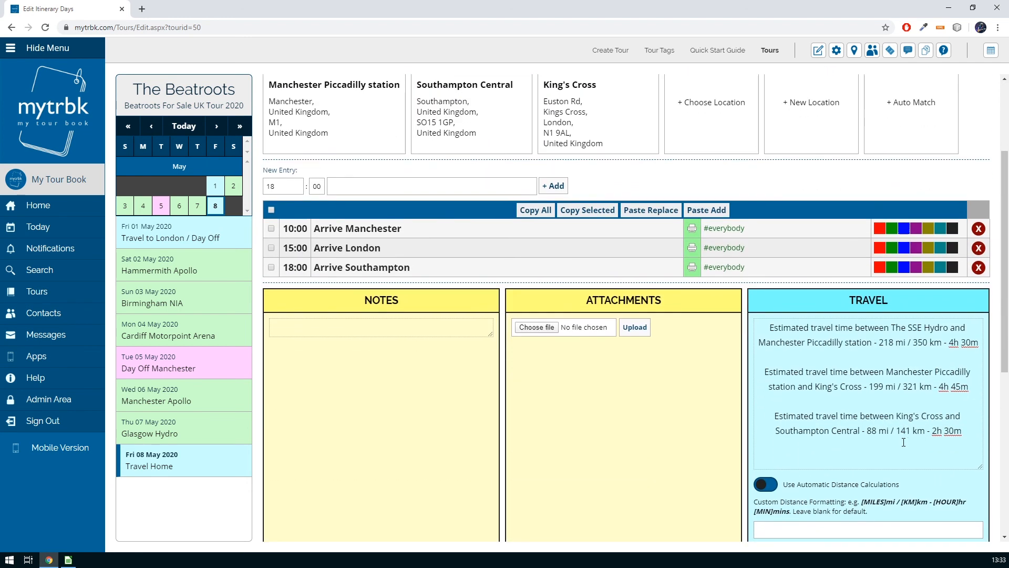